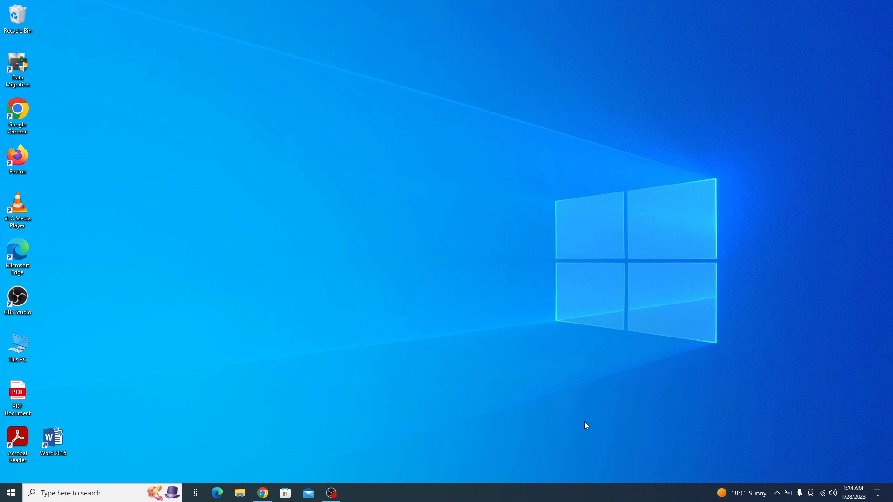
{"action": "left_click", "coordinate": [263, 493]}
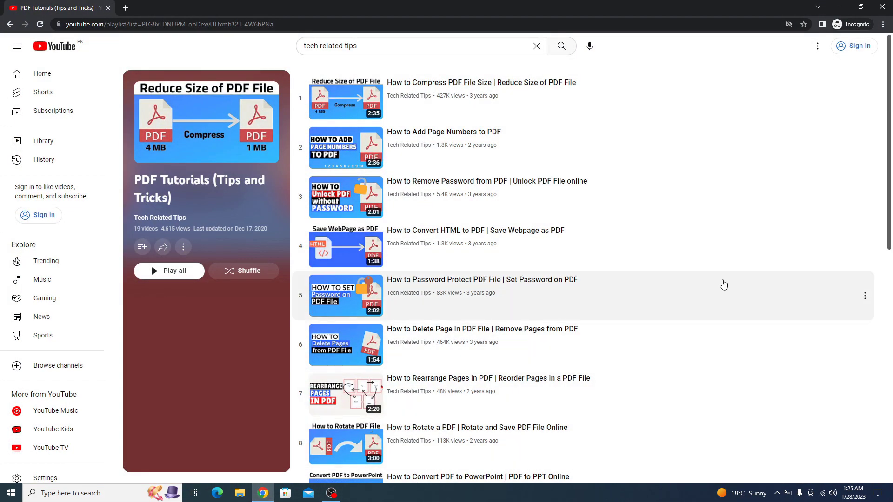
{"action": "mouse_move", "coordinate": [892, 127]}
{"action": "left_mouse_down"}
{"action": "mouse_move", "coordinate": [891, 386]}
{"action": "mouse_move", "coordinate": [892, 119]}
{"action": "left_mouse_up"}
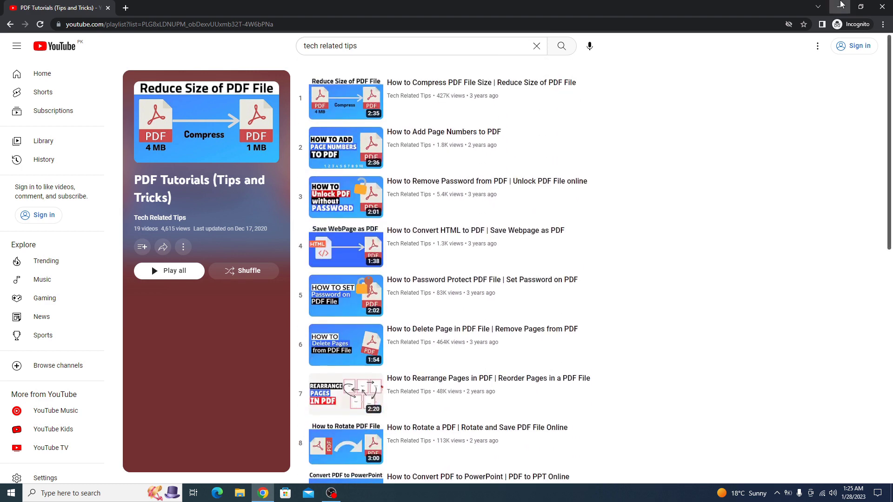
Preview the PDF Document in Edge down to its page-3 computer image, then close Edge.
{"action": "left_click", "coordinate": [838, 7]}
{"action": "double_click", "coordinate": [17, 399]}
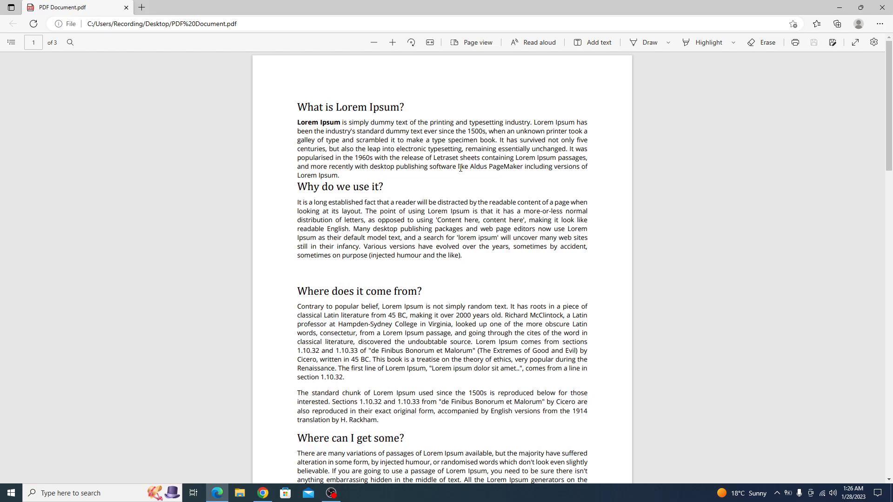
{"action": "mouse_move", "coordinate": [890, 130]}
{"action": "left_mouse_down"}
{"action": "mouse_move", "coordinate": [891, 346]}
{"action": "mouse_move", "coordinate": [816, 365]}
{"action": "left_mouse_up"}
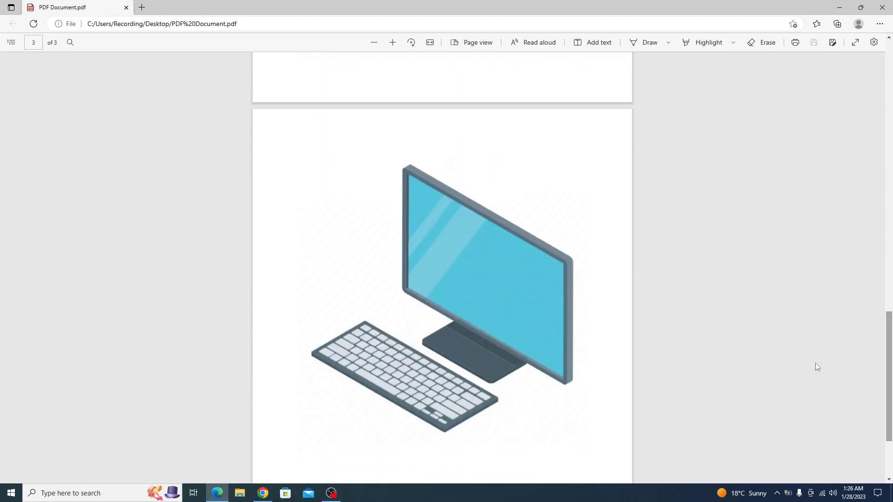
{"action": "left_click", "coordinate": [883, 7]}
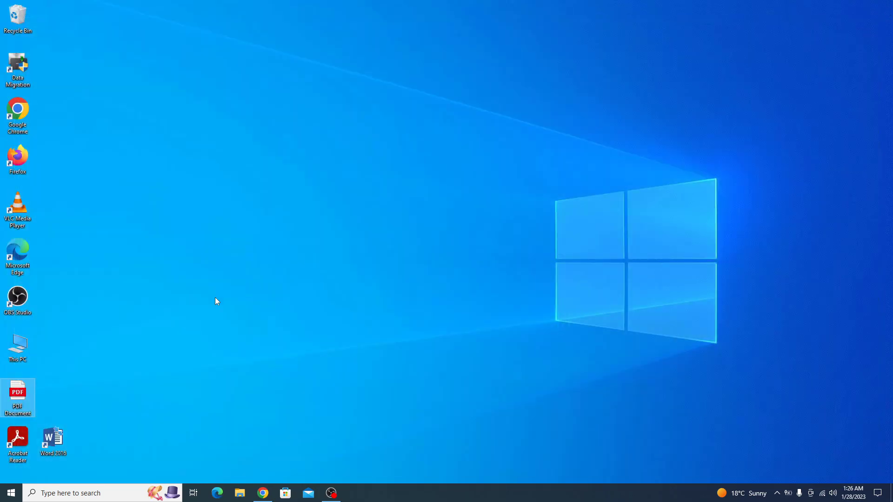
Launch Word and open the PDF Document from the Desktop via Browse.
{"action": "double_click", "coordinate": [61, 436]}
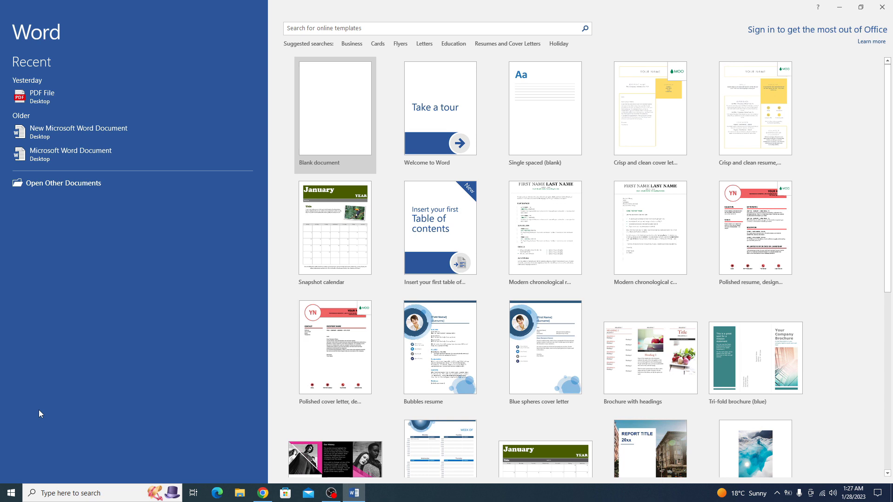
{"action": "left_click", "coordinate": [72, 183]}
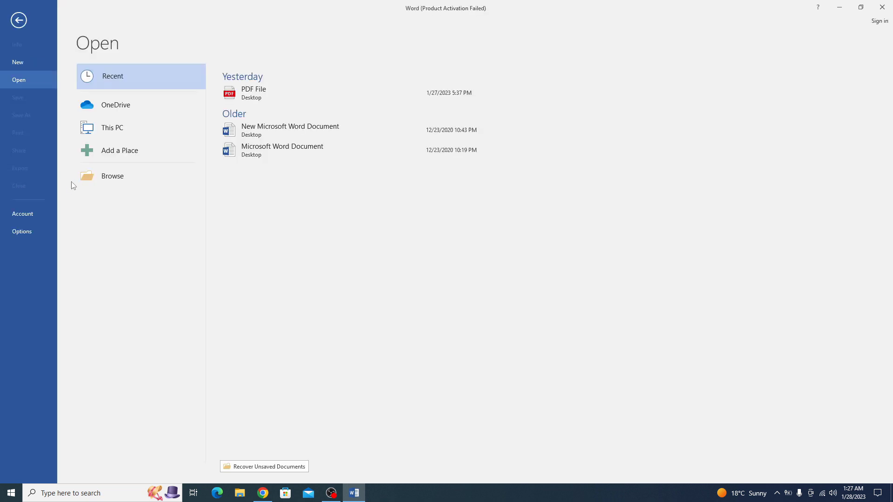
{"action": "left_click", "coordinate": [124, 176]}
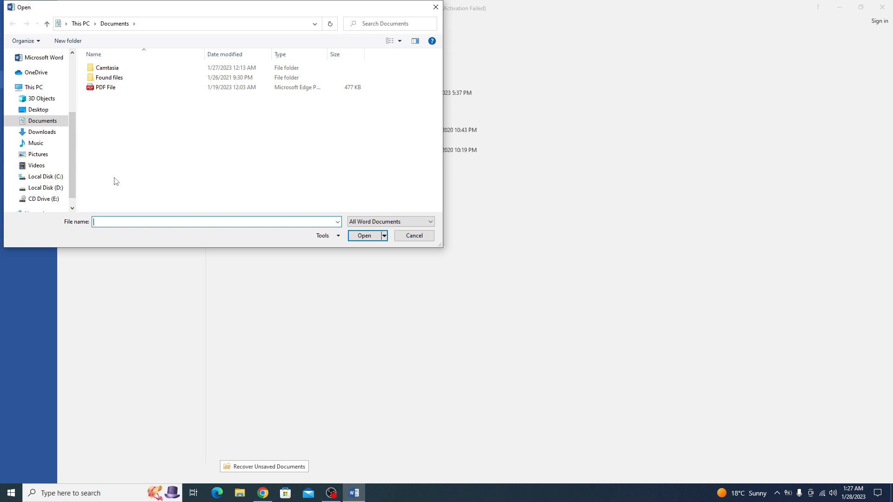
{"action": "left_click", "coordinate": [39, 112]}
{"action": "left_click", "coordinate": [109, 88]}
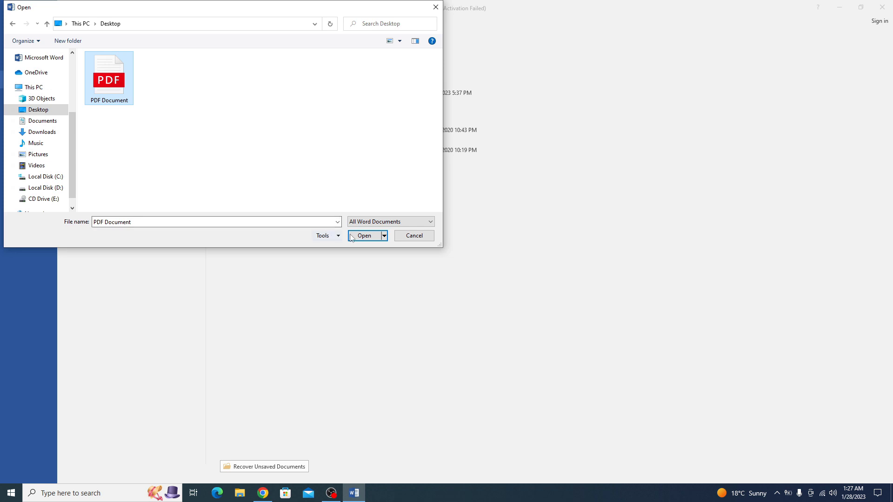
{"action": "left_click", "coordinate": [364, 236]}
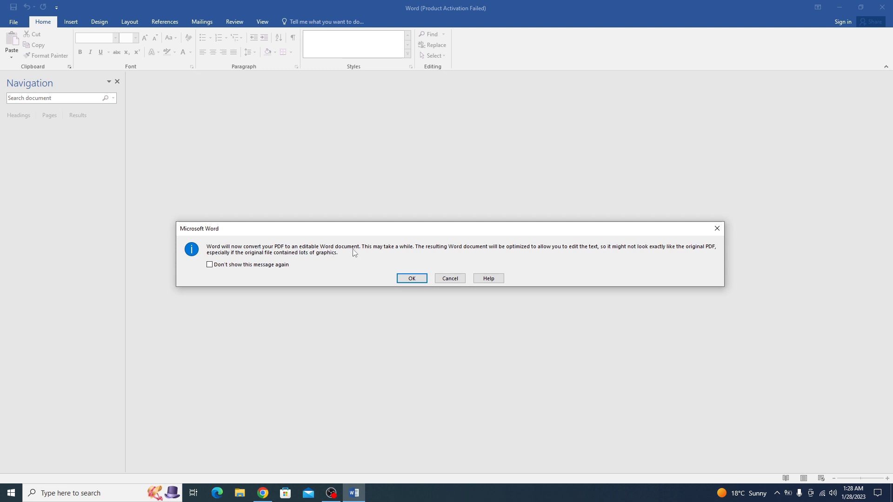
Accept the conversion so the PDF opens as an editable three-page document.
{"action": "left_click", "coordinate": [412, 279]}
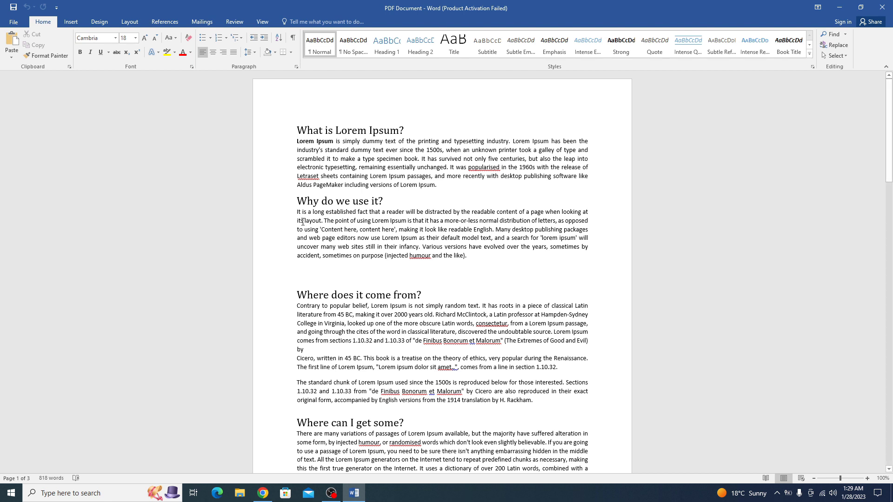
Insert 'New Text Added' before the first Lorem Ipsum paragraph.
{"action": "left_click", "coordinate": [297, 142]}
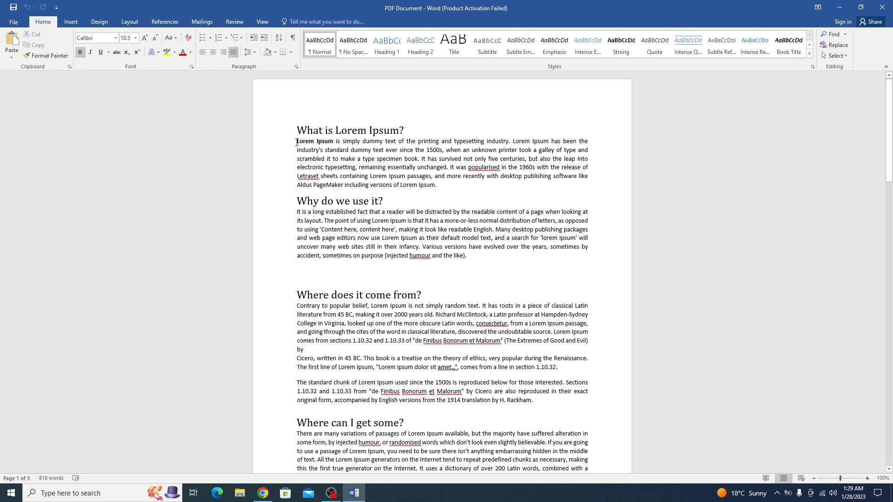
{"action": "type", "text": "New Text Added"}
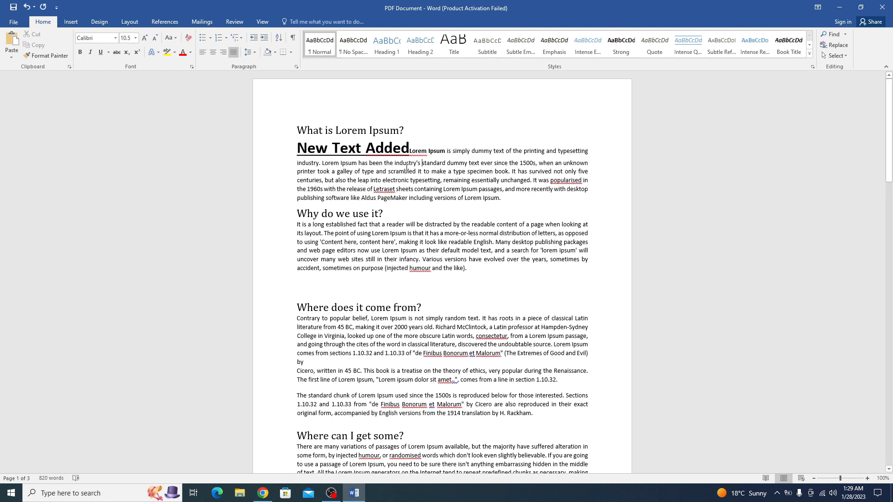
{"action": "key", "text": "Down"}
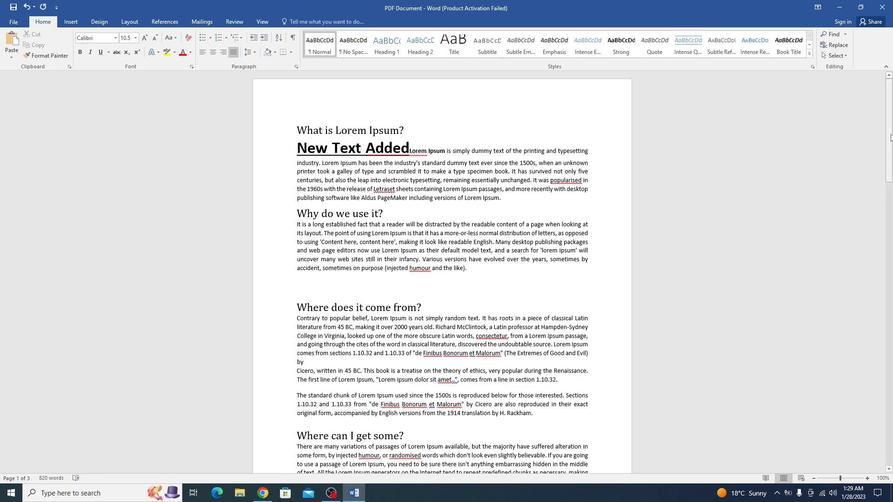
{"action": "left_click", "coordinate": [890, 142]}
{"action": "left_click_drag", "start_coordinate": [890, 142], "coordinate": [891, 400]}
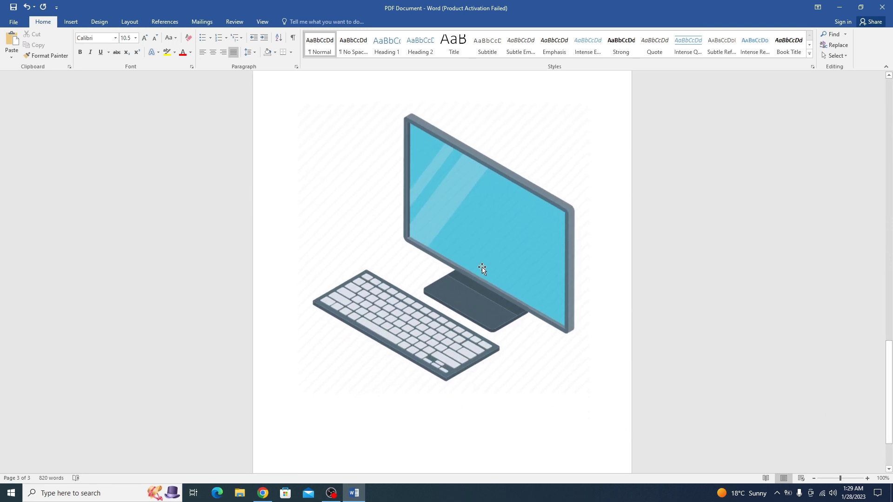
Delete the computer illustration on page 3.
{"action": "left_click", "coordinate": [474, 221]}
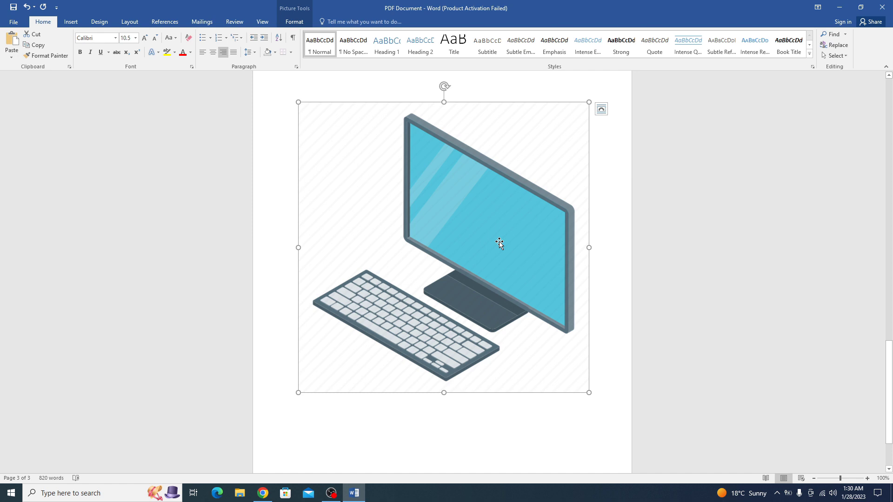
{"action": "key", "text": "Delete"}
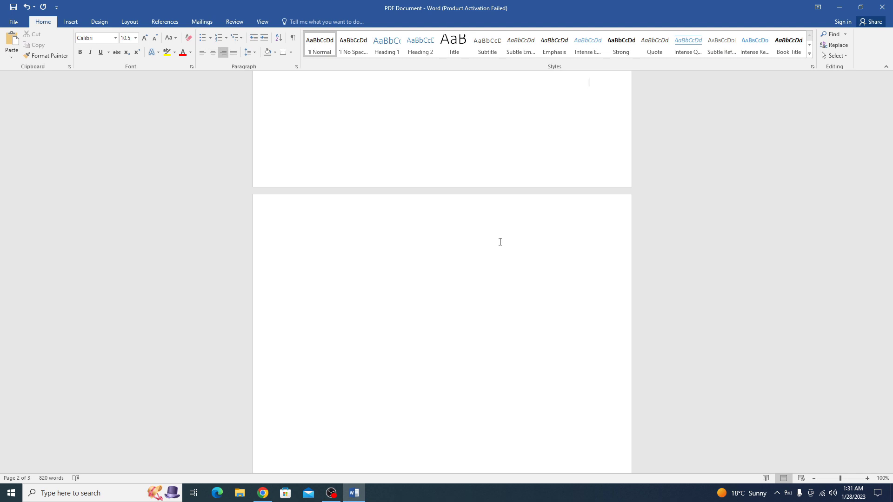
Save the document to the Desktop as 'PDF DocumentEdited' with PDF file type.
{"action": "left_click", "coordinate": [14, 22]}
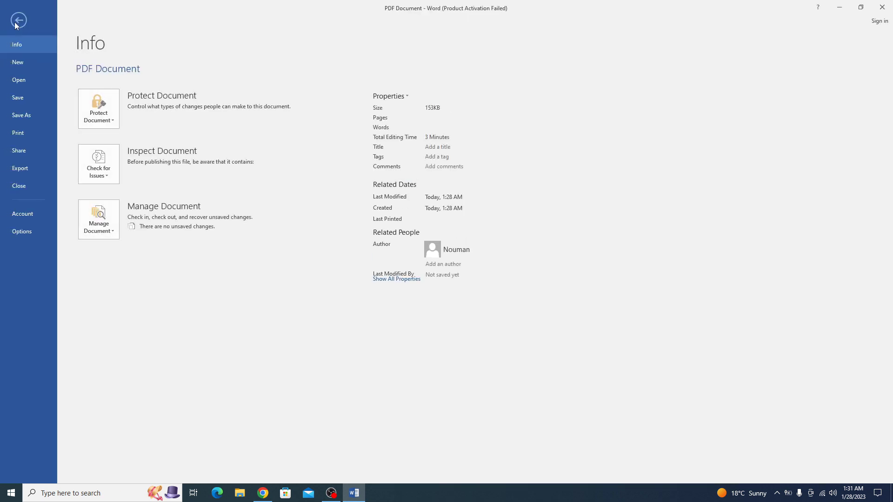
{"action": "left_click", "coordinate": [28, 120]}
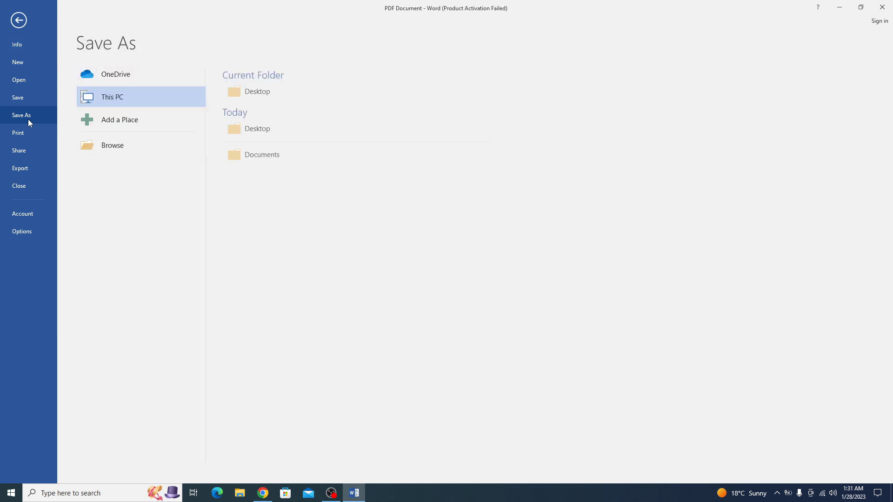
{"action": "left_click", "coordinate": [129, 147]}
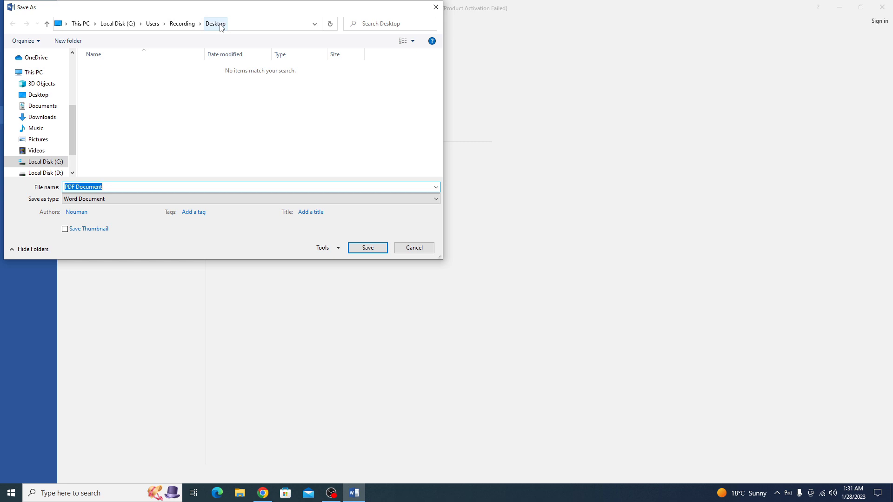
{"action": "left_click", "coordinate": [115, 187]}
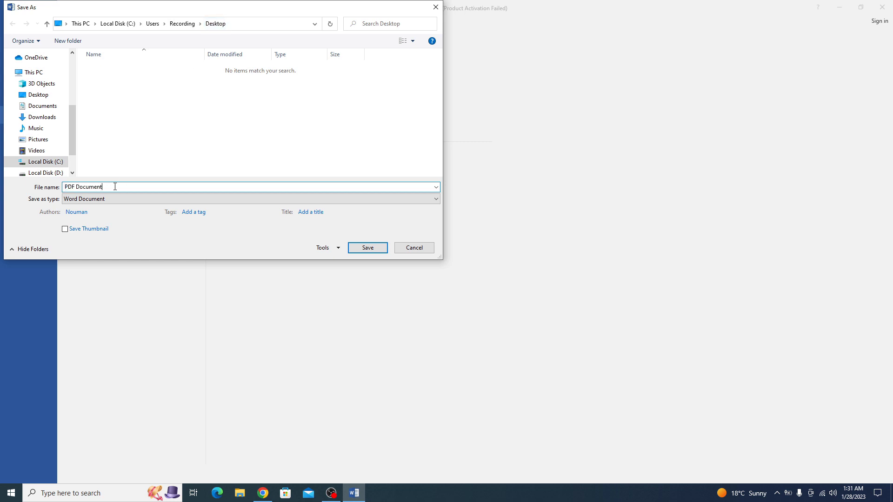
{"action": "type", "text": "Edited"}
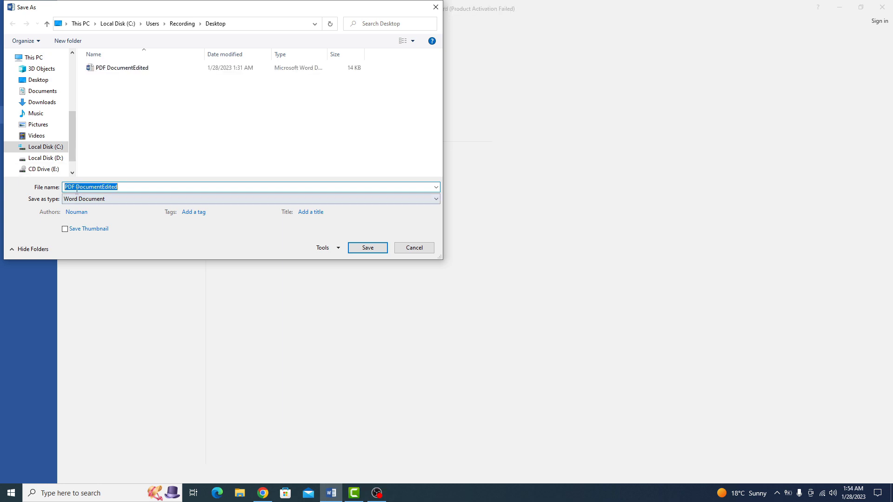
{"action": "left_click", "coordinate": [112, 201]}
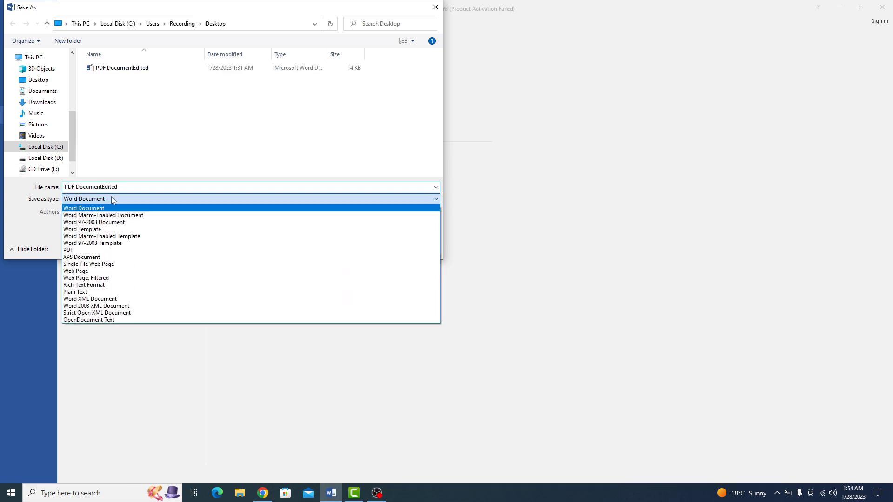
{"action": "left_click", "coordinate": [94, 250]}
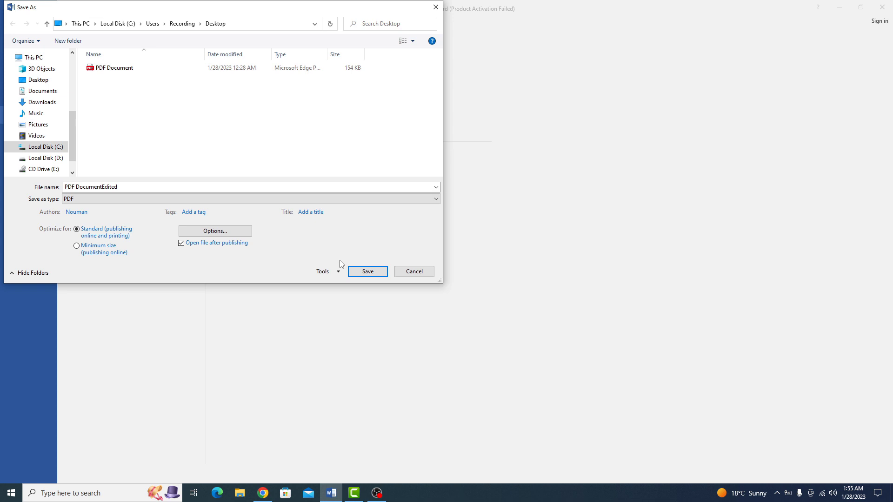
{"action": "left_click", "coordinate": [367, 272]}
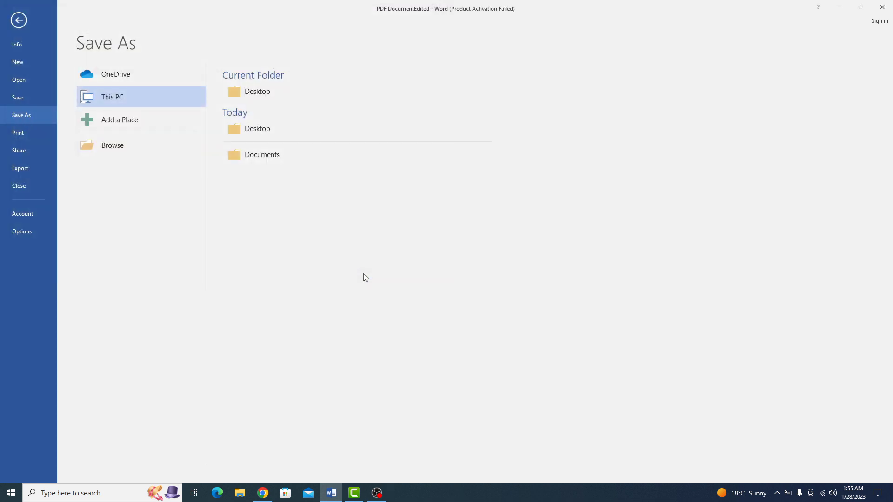
Minimize Word to reveal the new PDF DocumentEdited files on the desktop.
{"action": "left_click", "coordinate": [841, 7]}
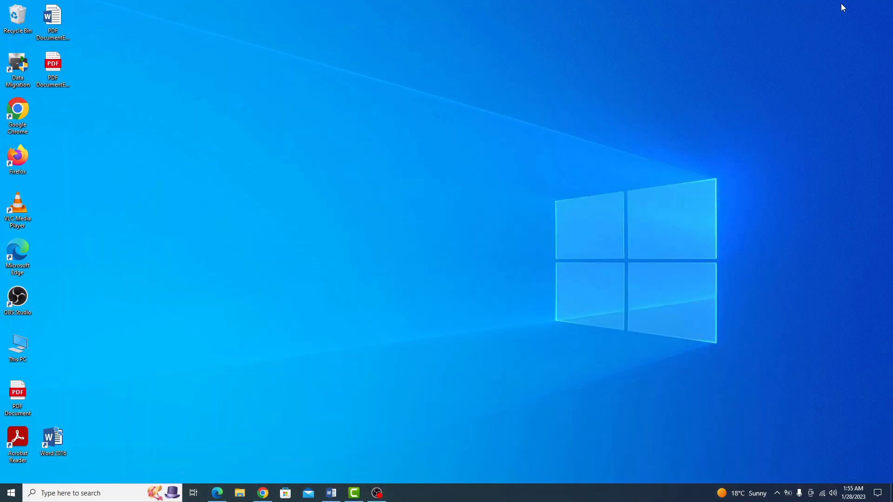